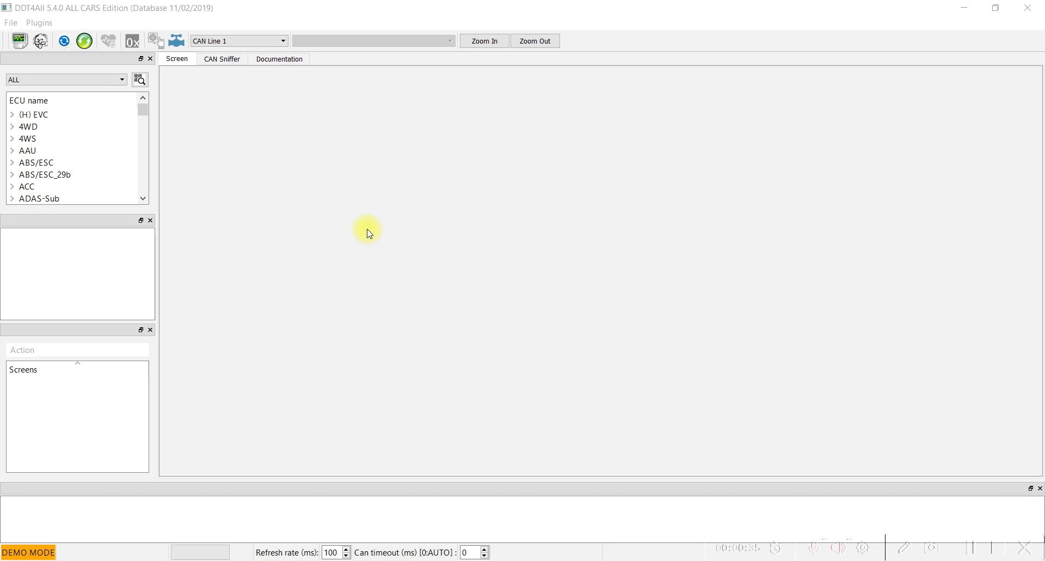
Filter the ECU list to the vehicle model X95 - MEGANE/SCENIC III
{"action": "left_click", "coordinate": [64, 80]}
{"action": "scroll", "coordinate": [82, 117], "scroll_direction": "down", "scroll_amount": 2}
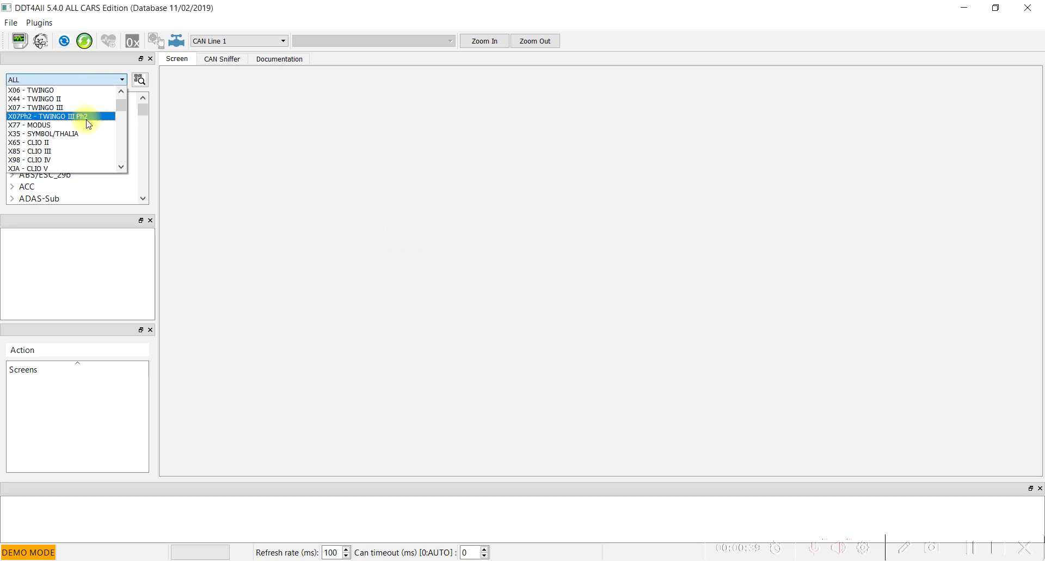
{"action": "scroll", "coordinate": [86, 125], "scroll_direction": "down", "scroll_amount": 3}
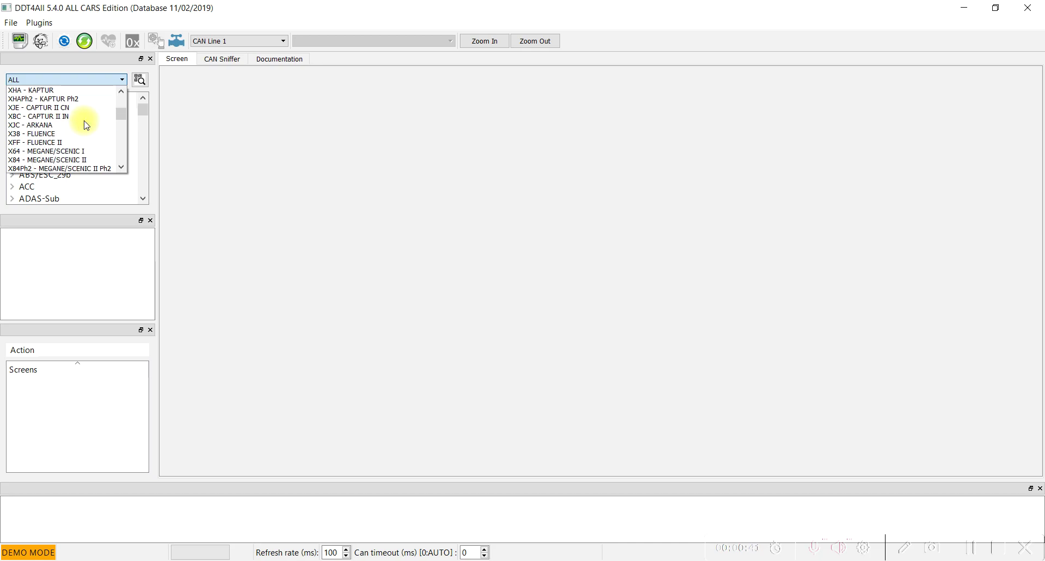
{"action": "scroll", "coordinate": [85, 124], "scroll_direction": "down", "scroll_amount": 2}
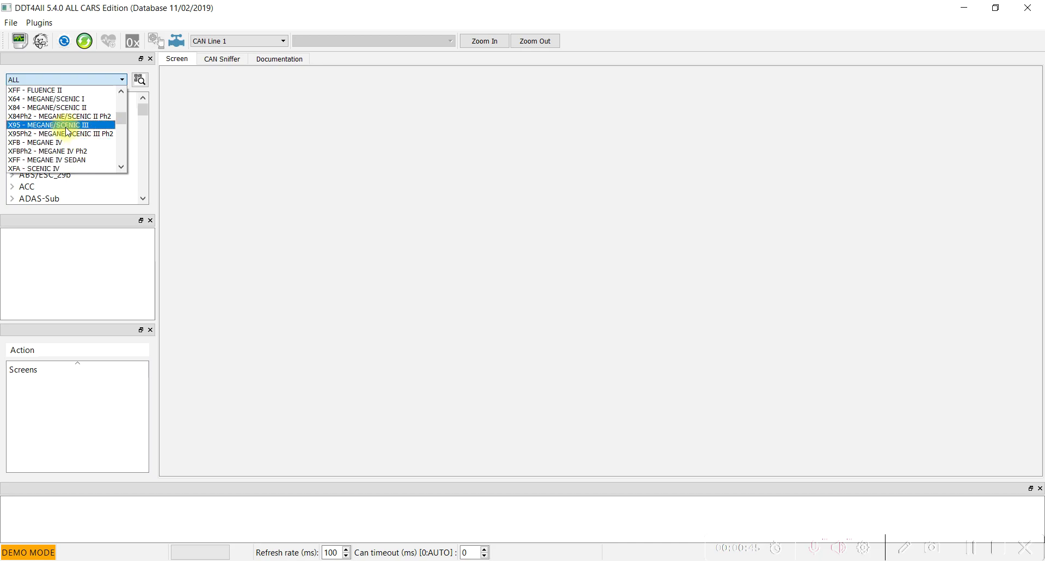
{"action": "left_click", "coordinate": [67, 131]}
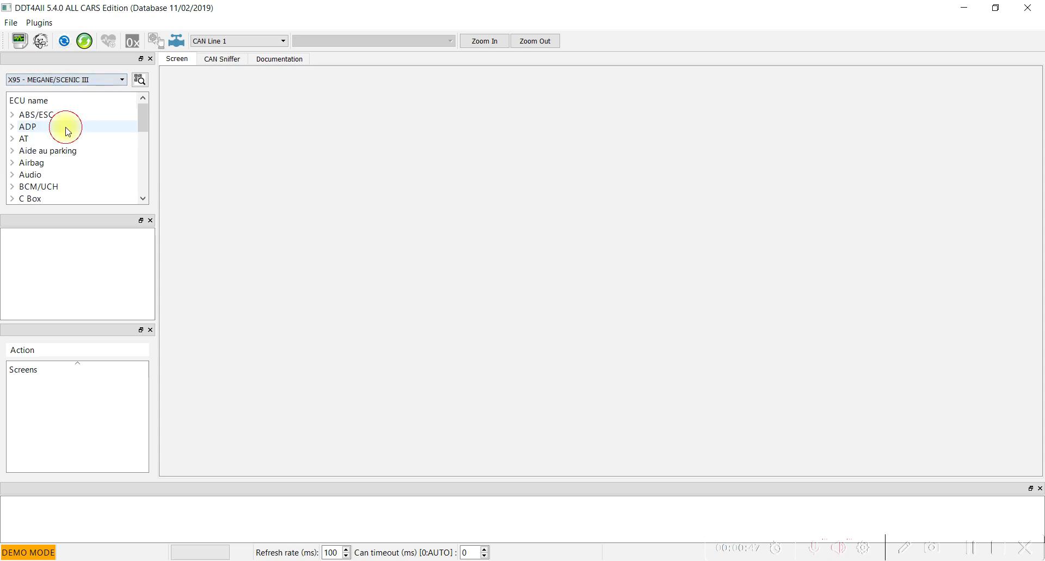
Add the BCM95_SW990_Valise ECU from the BCM/UCH group and load its screens
{"action": "scroll", "coordinate": [108, 172], "scroll_direction": "down", "scroll_amount": 1}
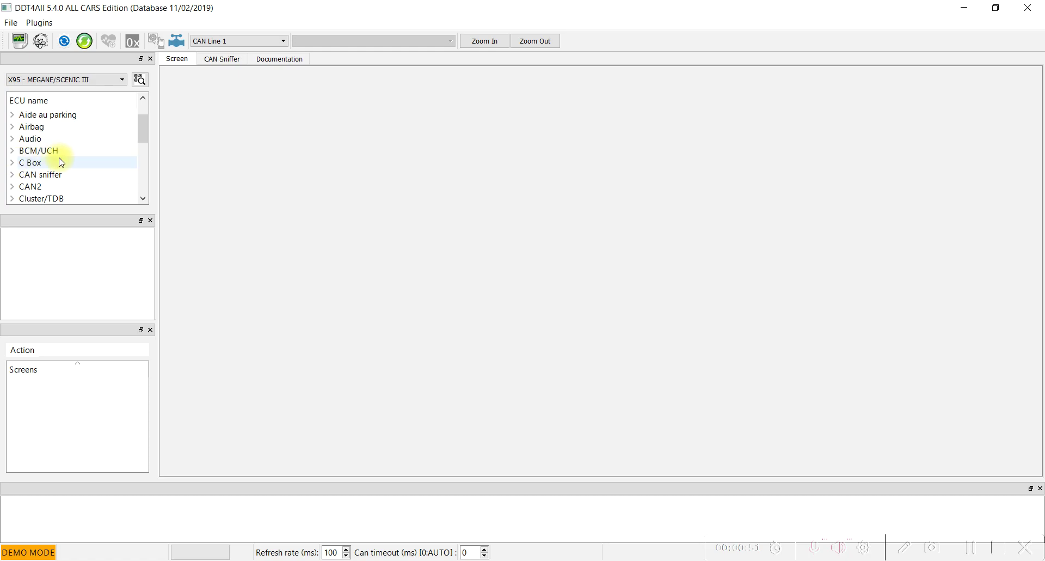
{"action": "left_click", "coordinate": [11, 153]}
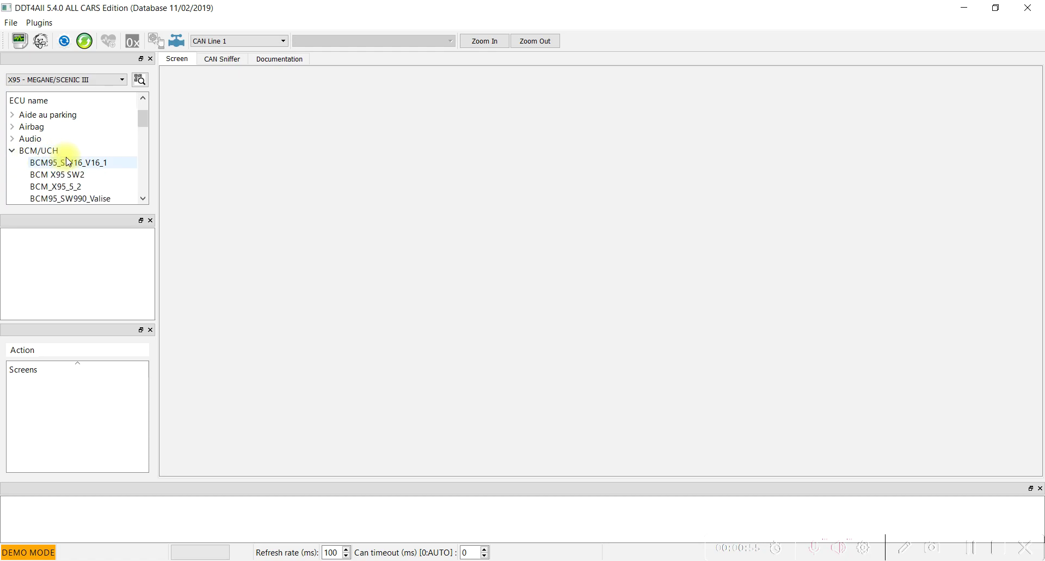
{"action": "scroll", "coordinate": [117, 200], "scroll_direction": "down", "scroll_amount": 1}
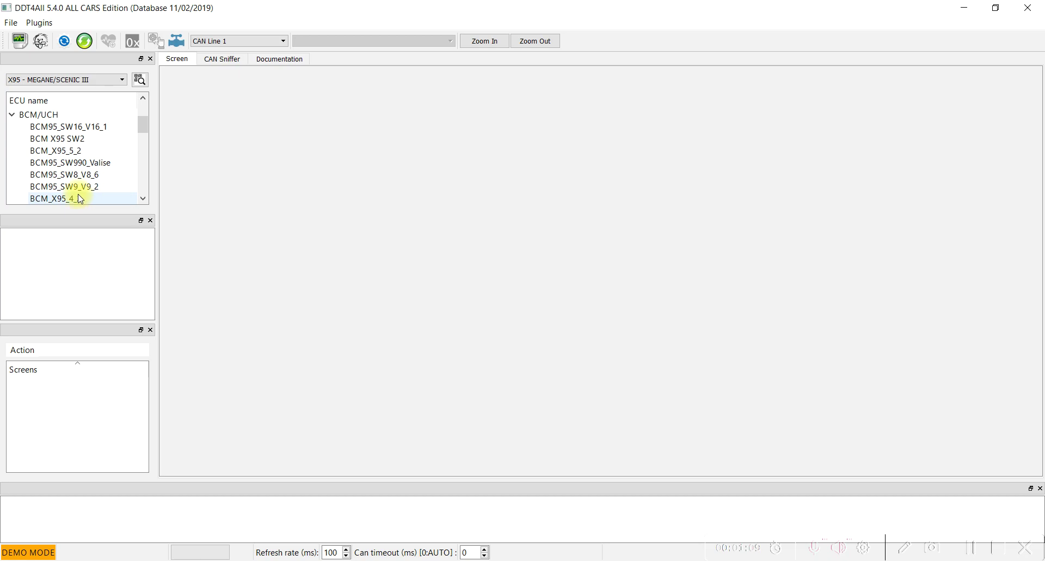
{"action": "left_click", "coordinate": [57, 167]}
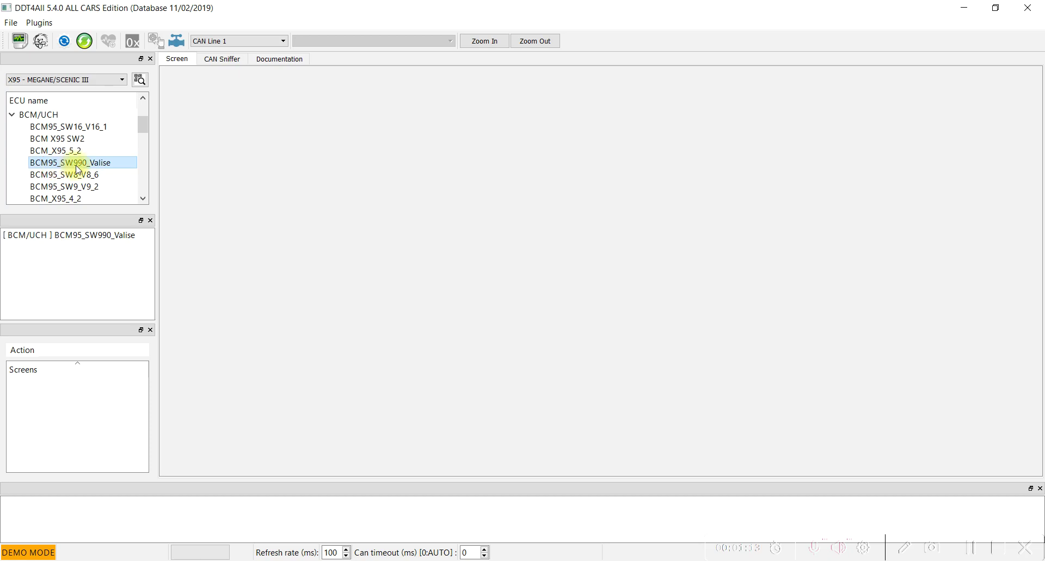
{"action": "left_click", "coordinate": [71, 239]}
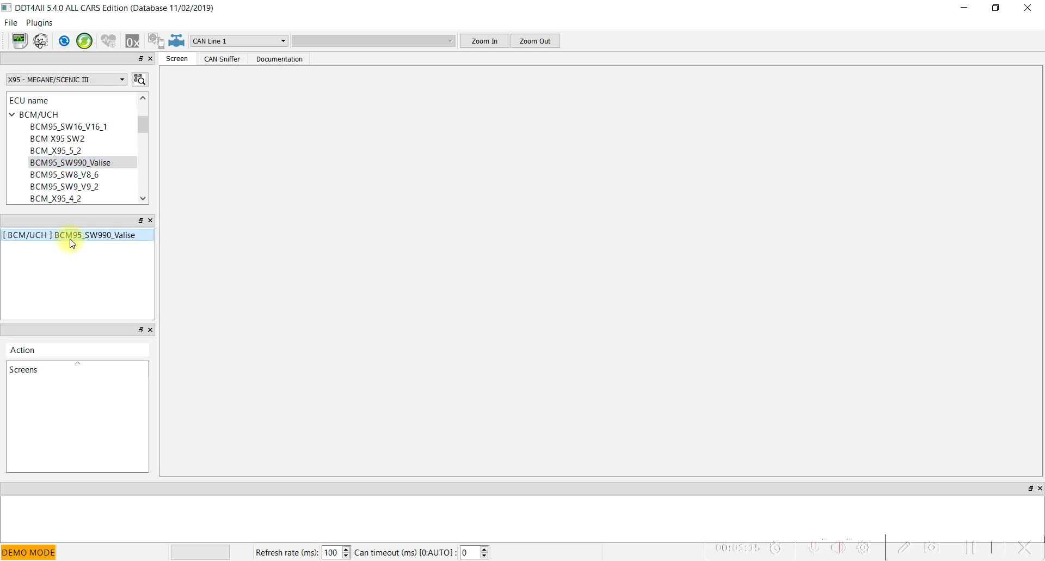
{"action": "double_click", "coordinate": [73, 239]}
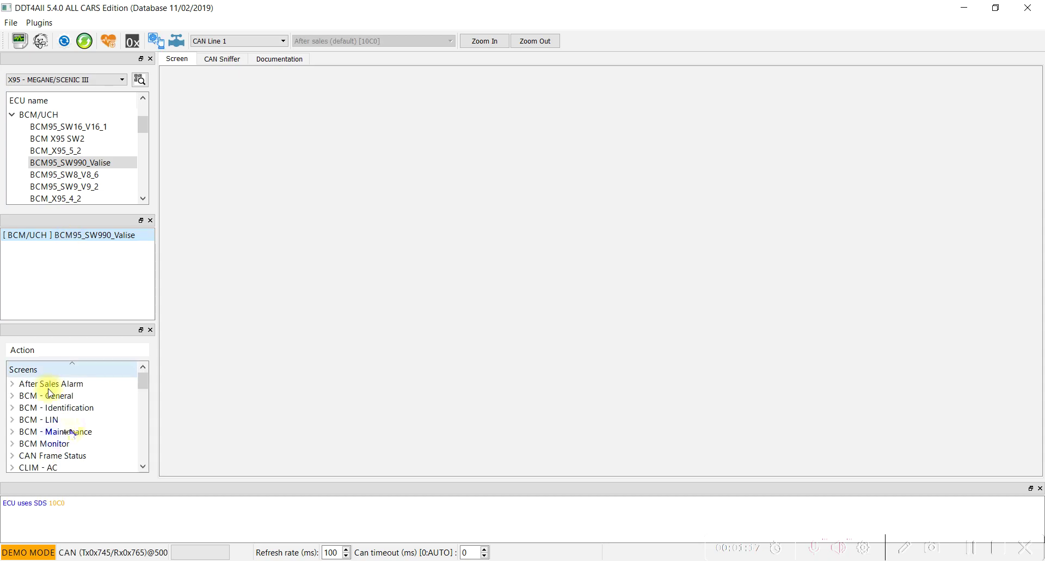
Widen the side area to read the full screen names and show the External Lights - Configuration screen
{"action": "scroll", "coordinate": [83, 432], "scroll_direction": "down", "scroll_amount": 2}
{"action": "scroll", "coordinate": [83, 432], "scroll_direction": "down", "scroll_amount": 1}
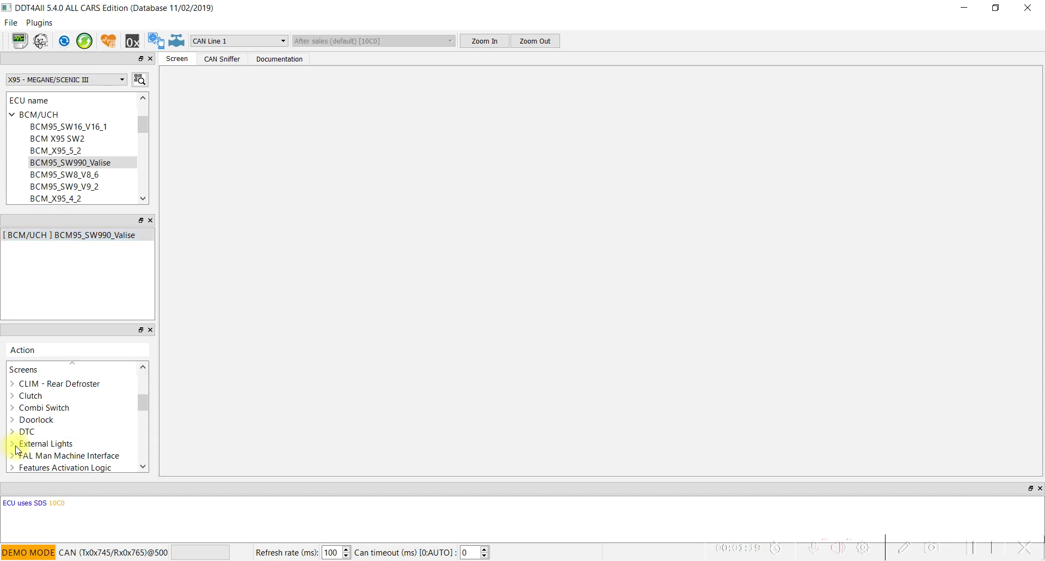
{"action": "double_click", "coordinate": [32, 444]}
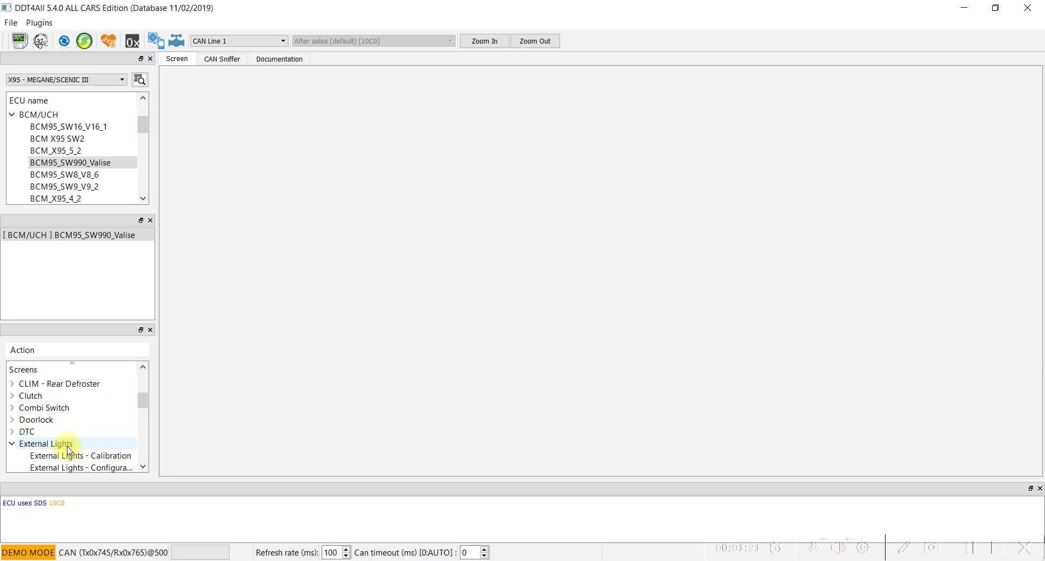
{"action": "scroll", "coordinate": [70, 445], "scroll_direction": "down", "scroll_amount": 1}
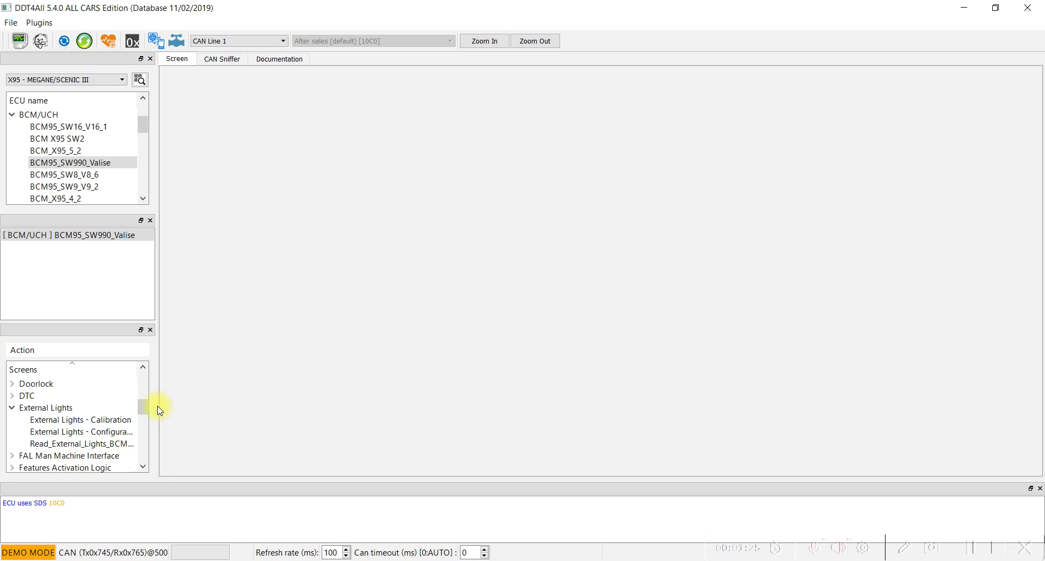
{"action": "left_click_drag", "start_coordinate": [156, 403], "coordinate": [228, 406]}
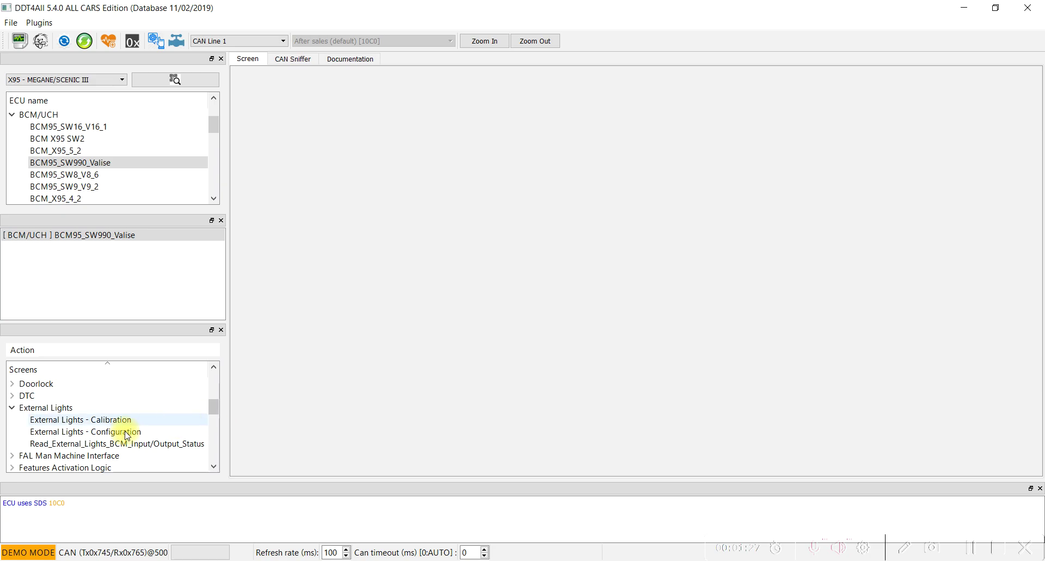
{"action": "left_click", "coordinate": [87, 435]}
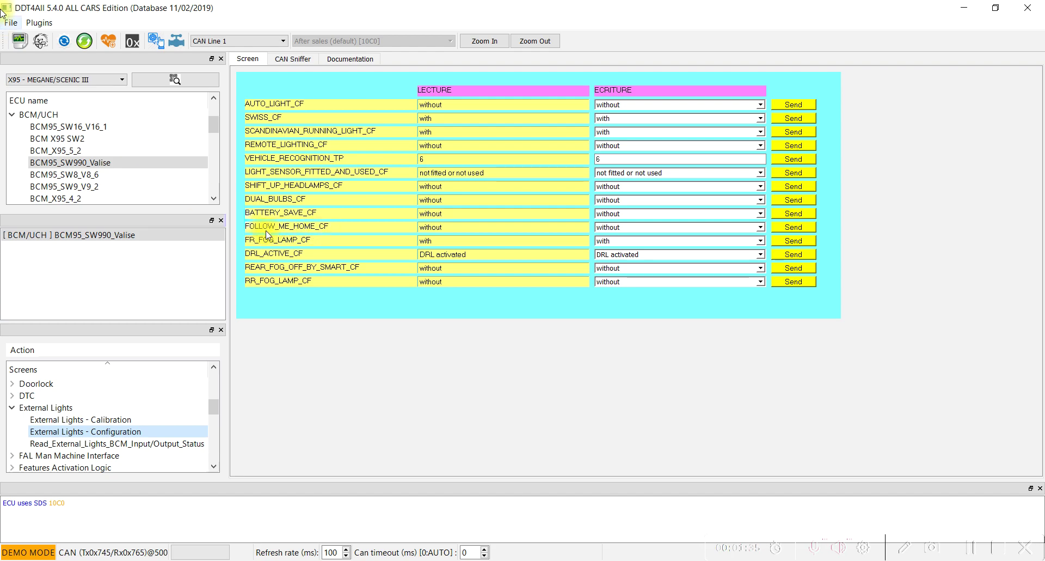
Enable expert mode, set FOLLOW_ME_HOME_CF to "with" and send that value to the ECU
{"action": "left_click", "coordinate": [40, 44]}
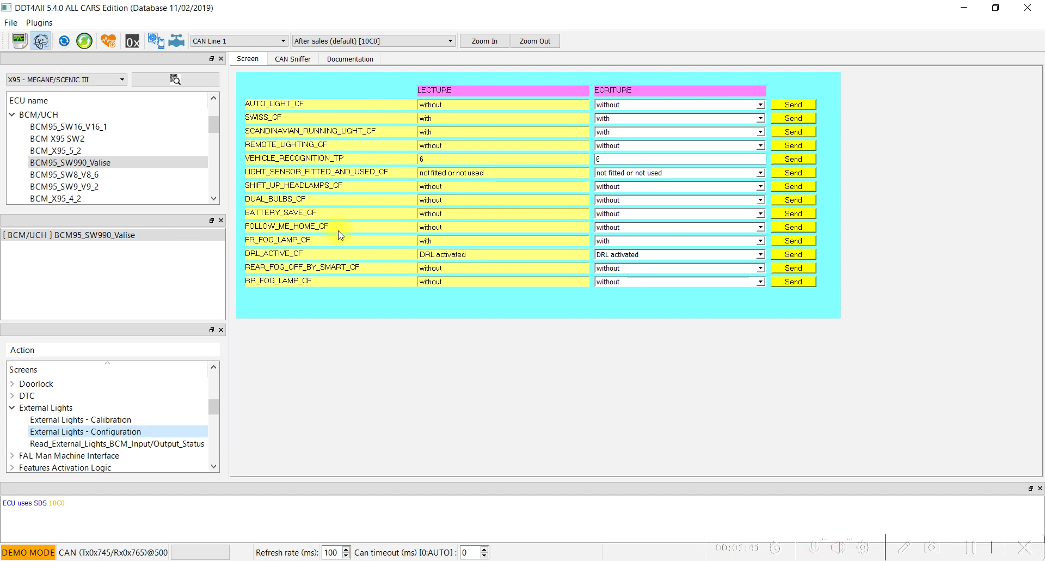
{"action": "left_click", "coordinate": [669, 227]}
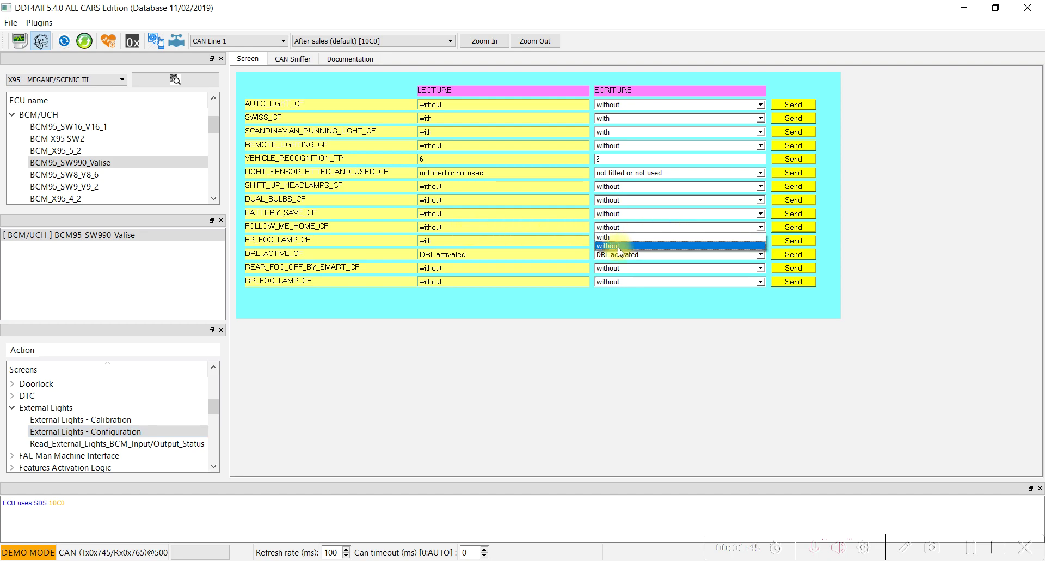
{"action": "left_click", "coordinate": [689, 245]}
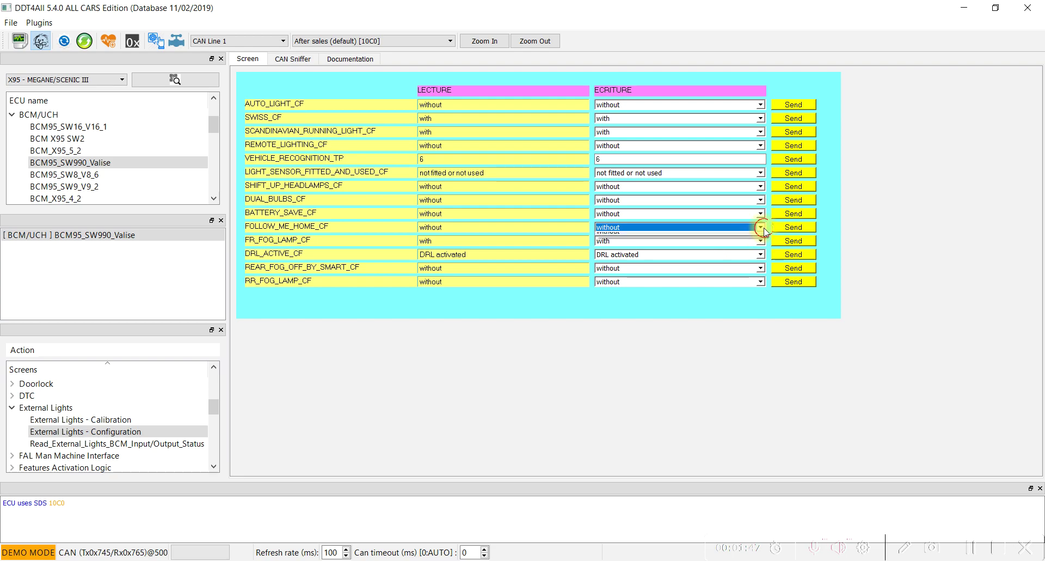
{"action": "left_click", "coordinate": [608, 229]}
{"action": "left_click", "coordinate": [608, 237]}
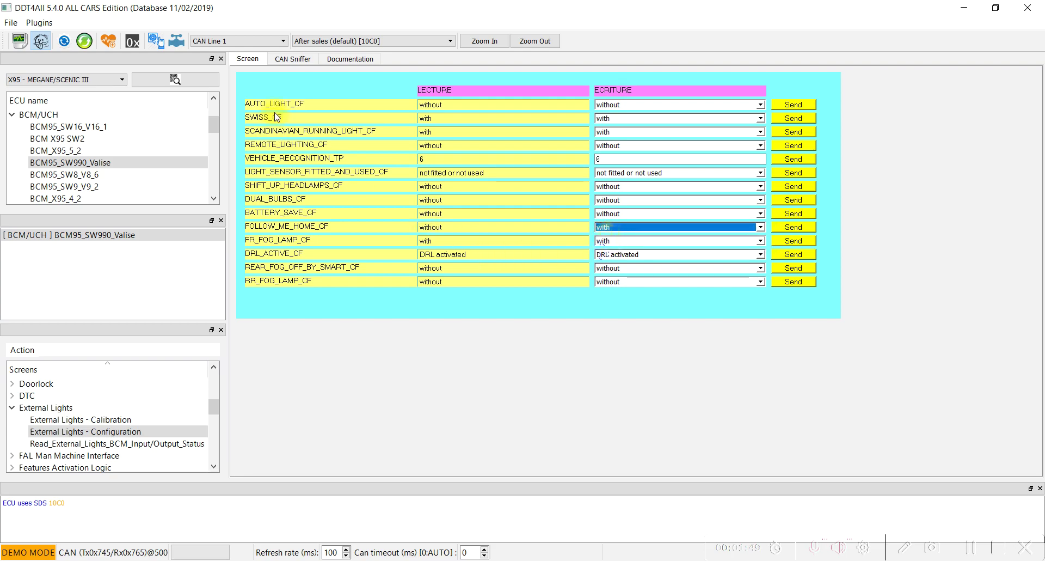
{"action": "left_click", "coordinate": [43, 43]}
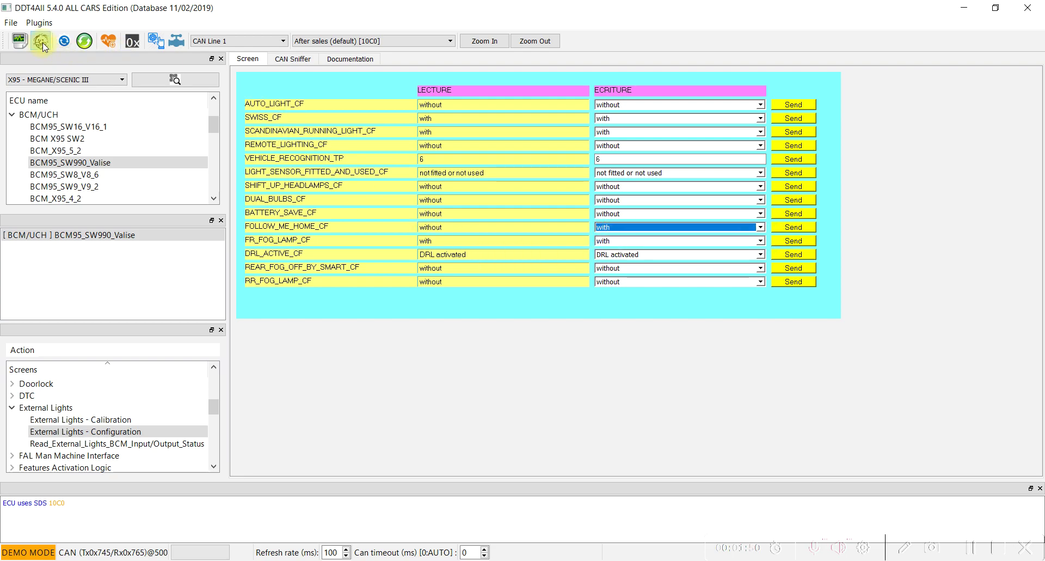
{"action": "left_click", "coordinate": [796, 229]}
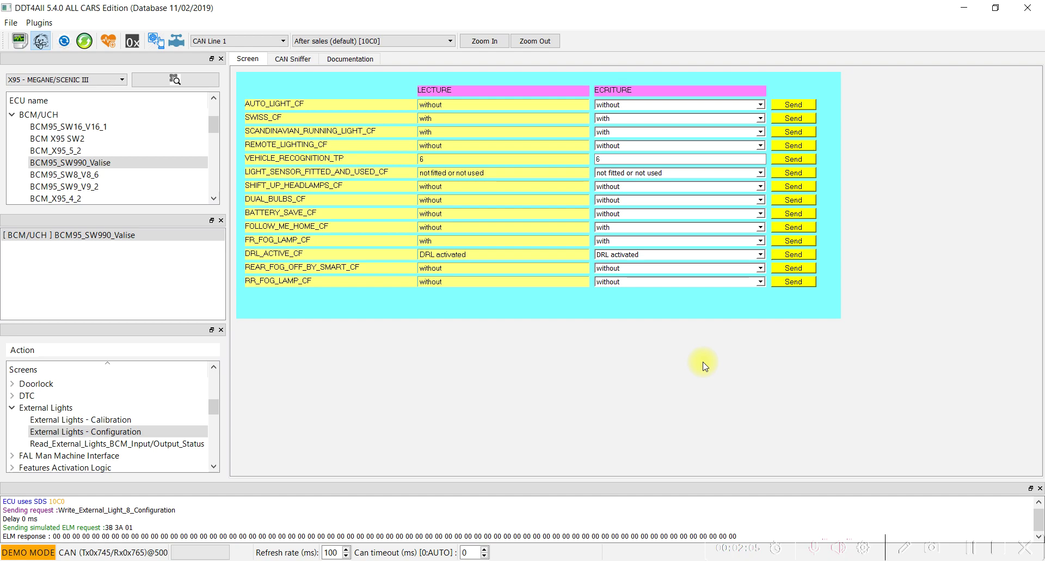
Collapse the External Lights group and show the Window Control - Configuration screen
{"action": "left_click", "coordinate": [12, 408]}
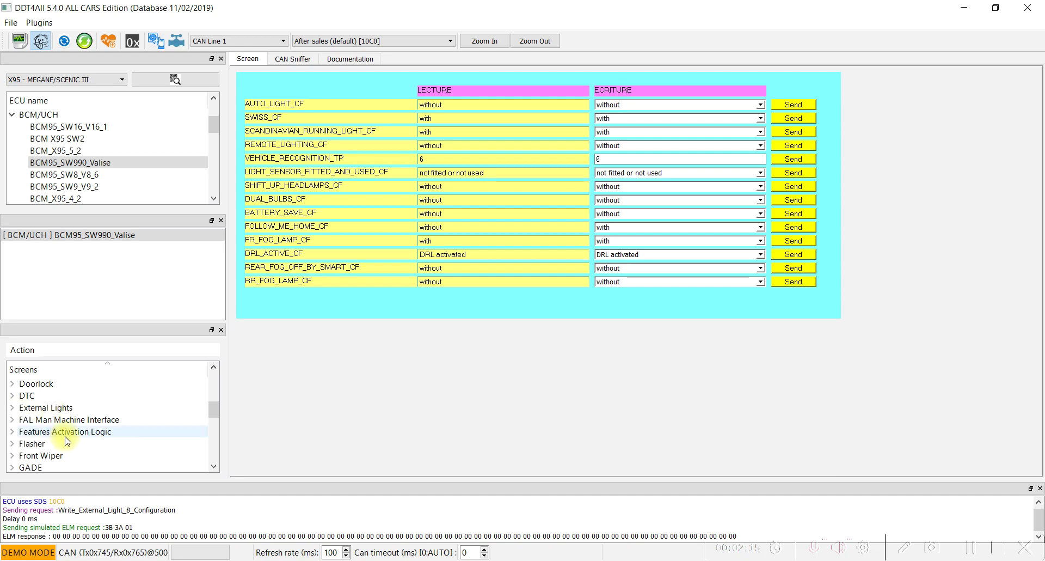
{"action": "scroll", "coordinate": [82, 429], "scroll_direction": "down", "scroll_amount": 8}
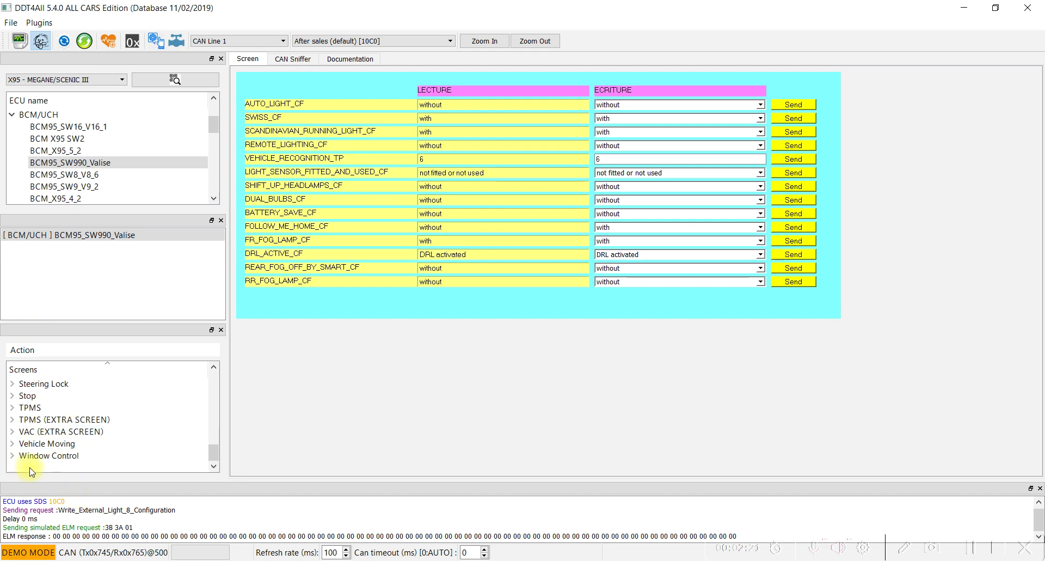
{"action": "left_click", "coordinate": [12, 456]}
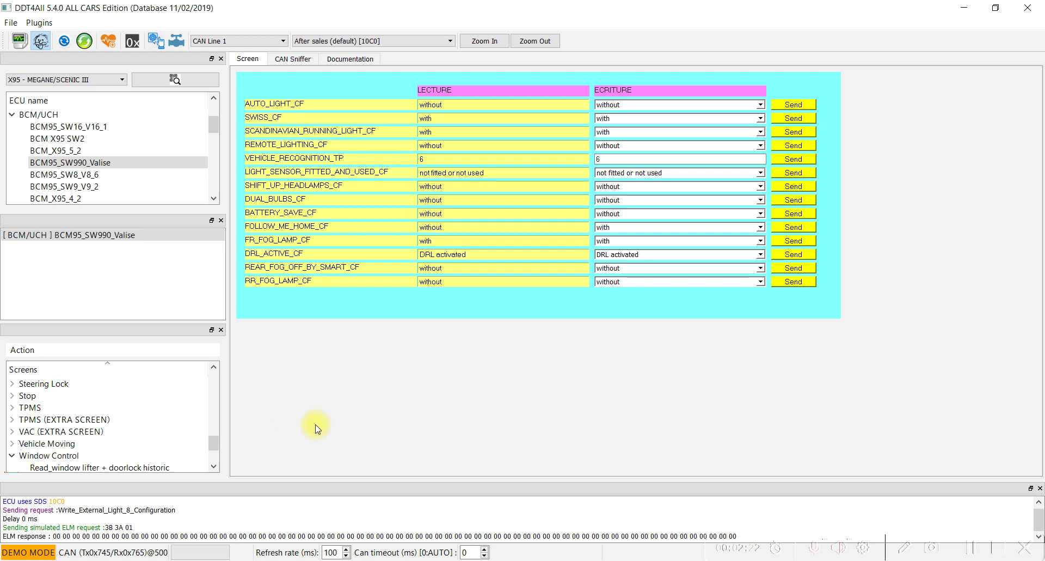
{"action": "scroll", "coordinate": [207, 400], "scroll_direction": "down", "scroll_amount": 2}
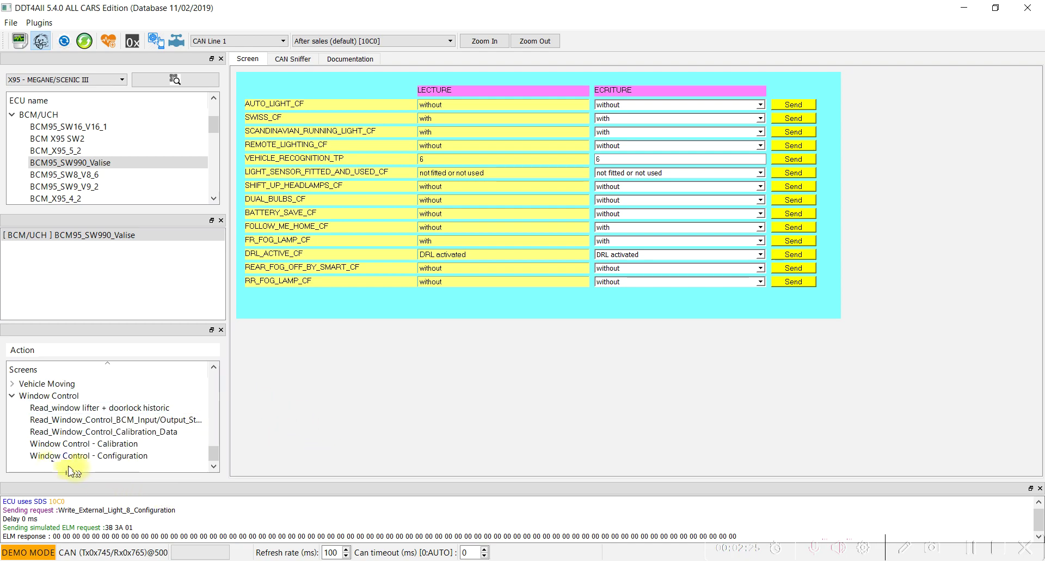
{"action": "left_click", "coordinate": [49, 456]}
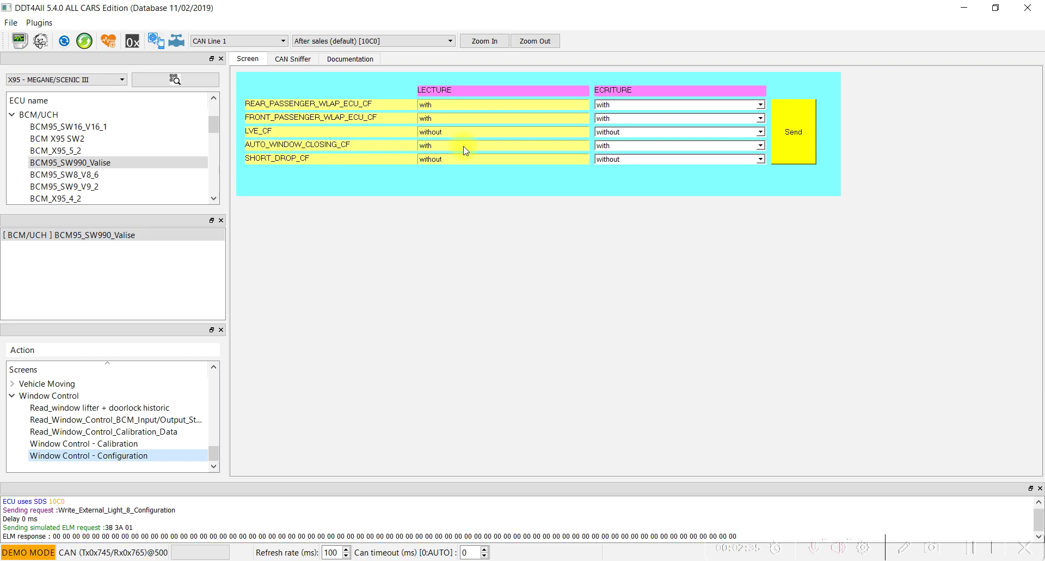
Re-enable expert mode, set AUTO_WINDOW_CLOSING_CF to "with" and send the window configuration to the ECU
{"action": "left_click", "coordinate": [39, 40]}
{"action": "left_click", "coordinate": [667, 145]}
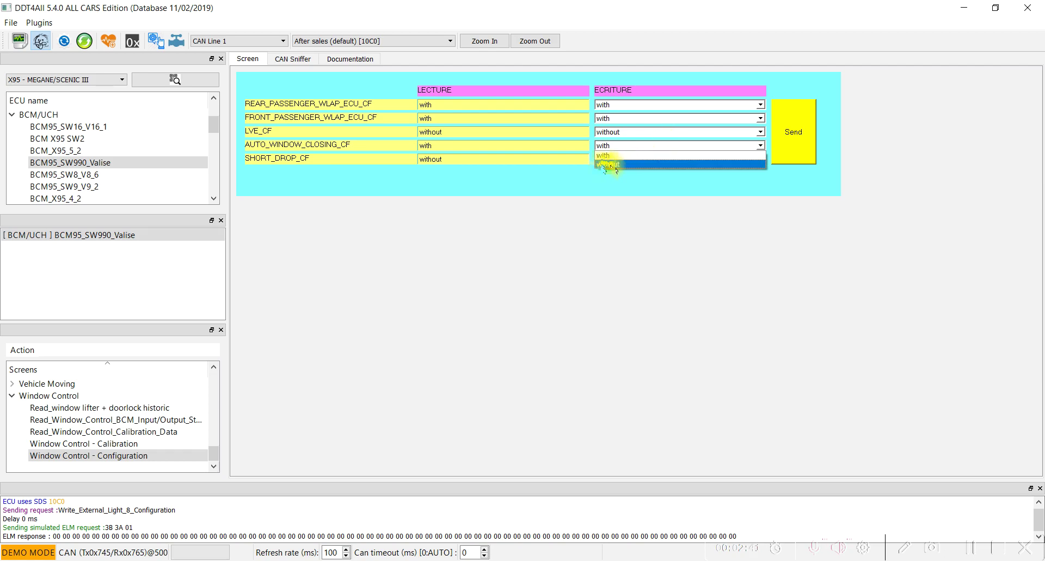
{"action": "left_click", "coordinate": [601, 157]}
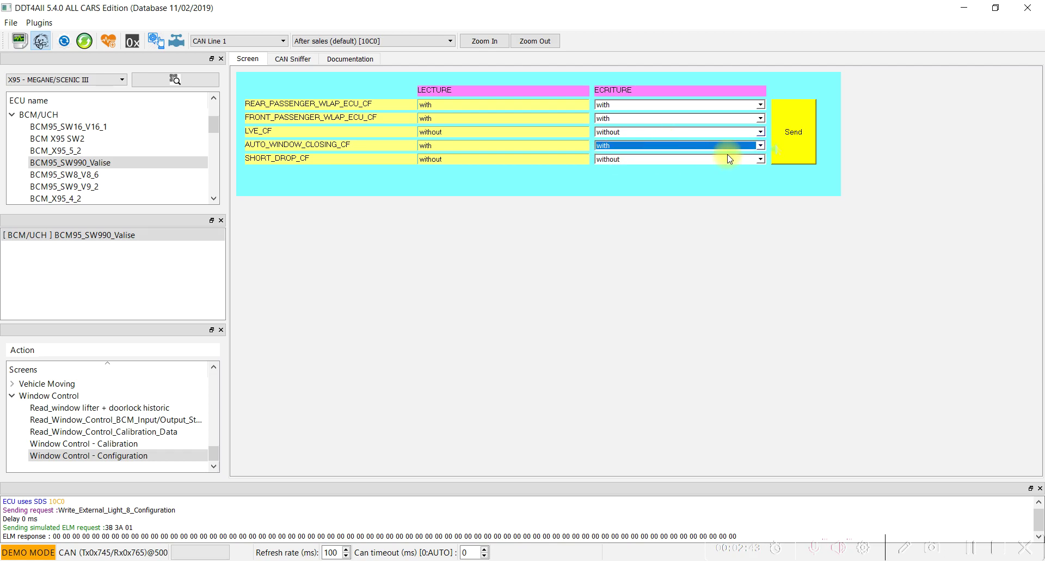
{"action": "left_click", "coordinate": [799, 141]}
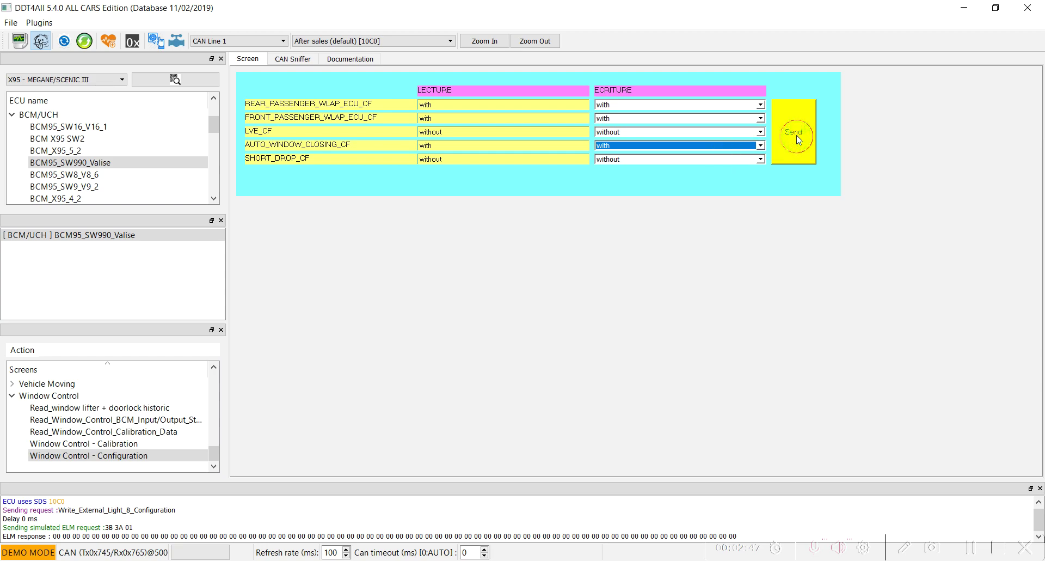